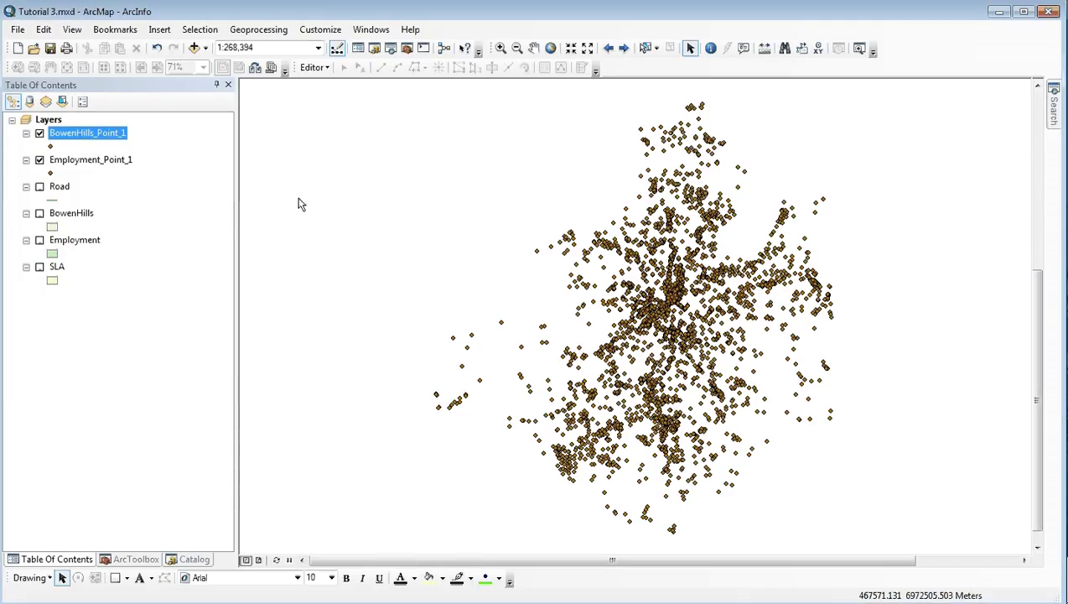
Display the Road layer and confirm the Network Analyst extension is enabled.
left_click(40, 187)
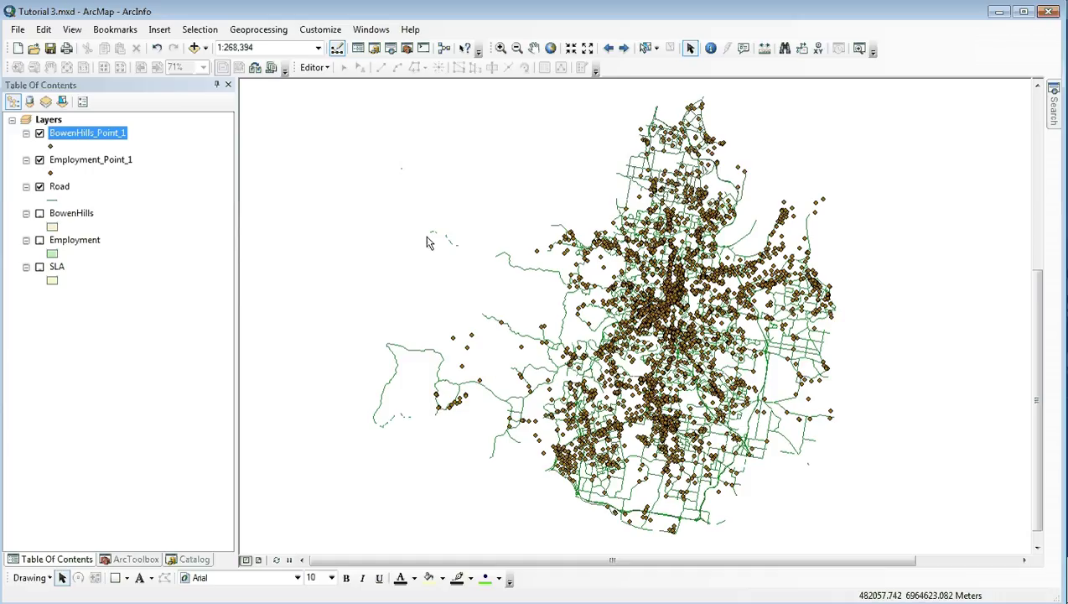
left_click(320, 29)
left_click(320, 29)
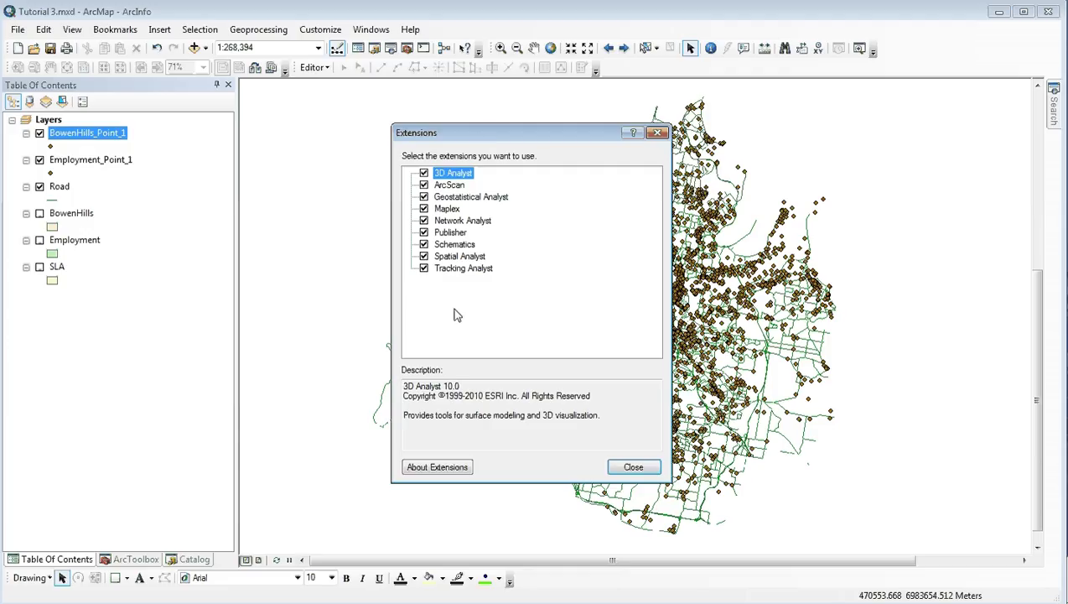
left_click(633, 468)
Show the Catalog window and select the RoadNet dataset.
left_click(190, 559)
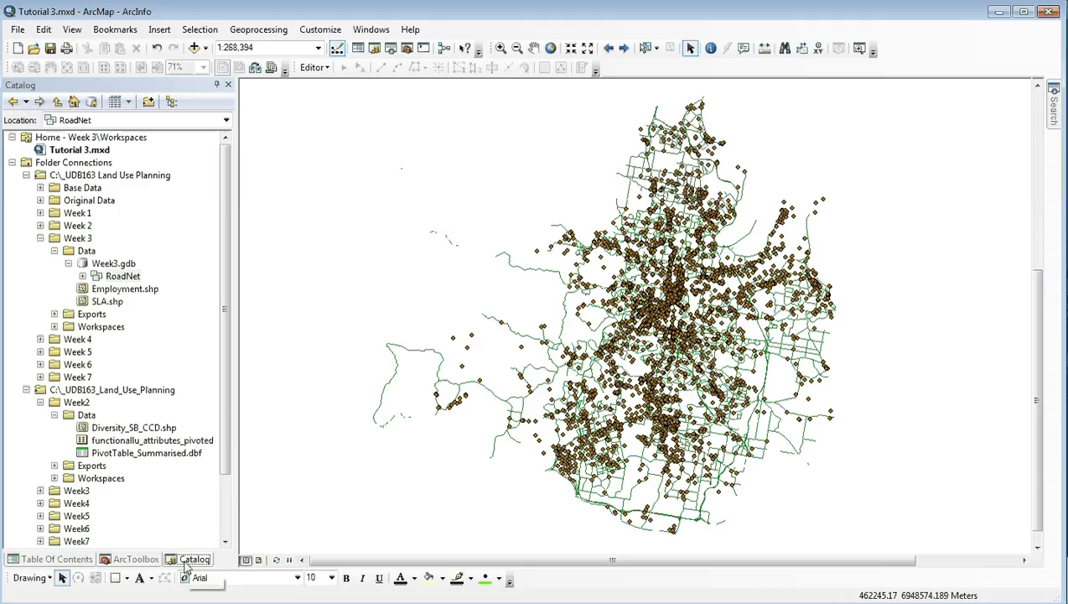
left_click(124, 277)
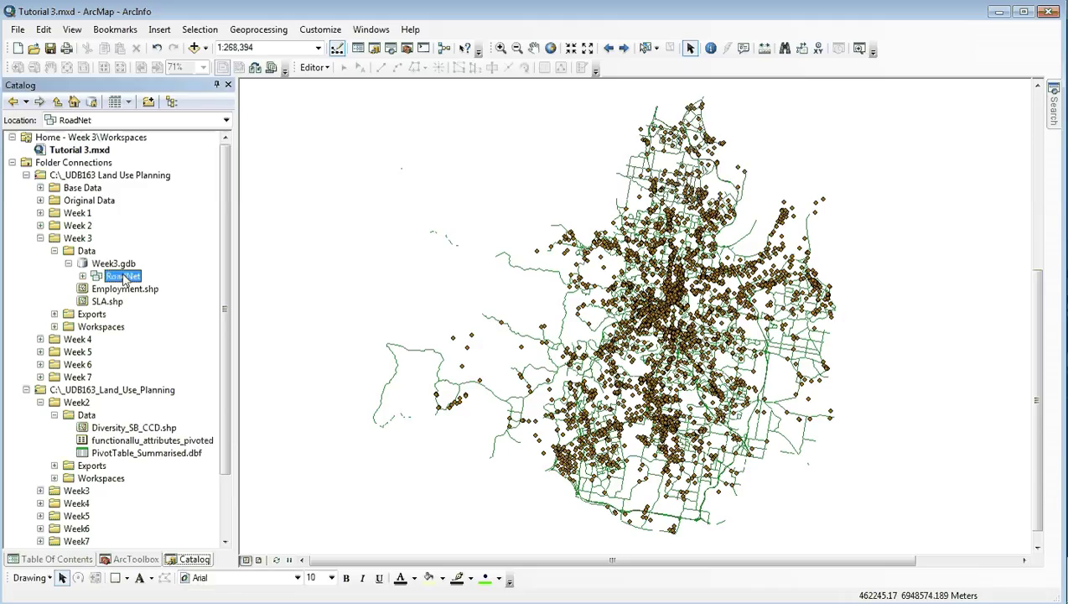
left_click(132, 279)
Launch ArcCatalog 10 from the ArcGIS programs list.
key("super")
left_click(56, 584)
left_click(55, 353)
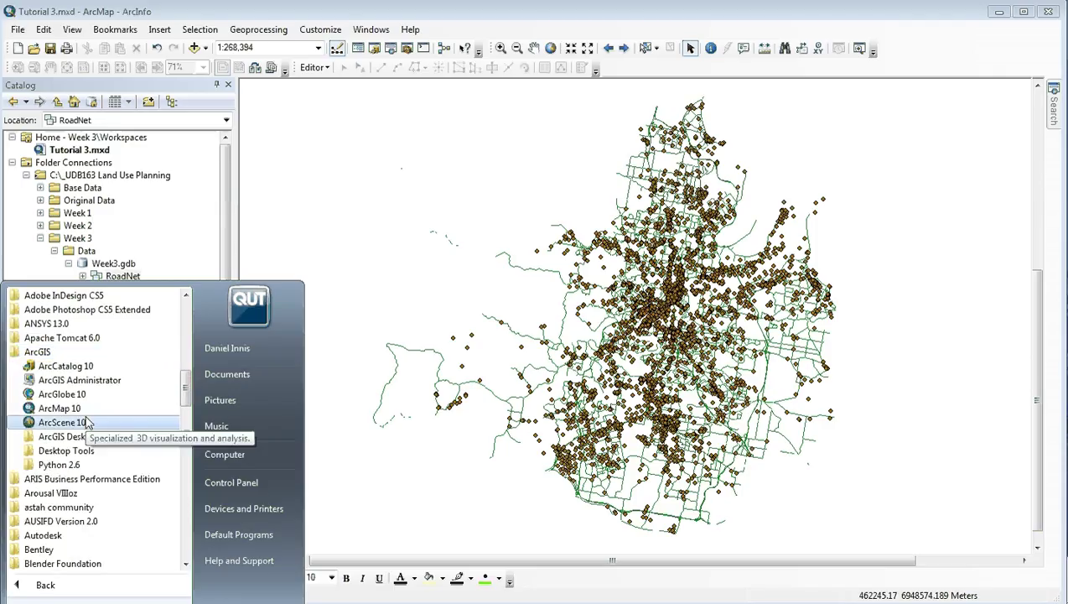
left_click(66, 365)
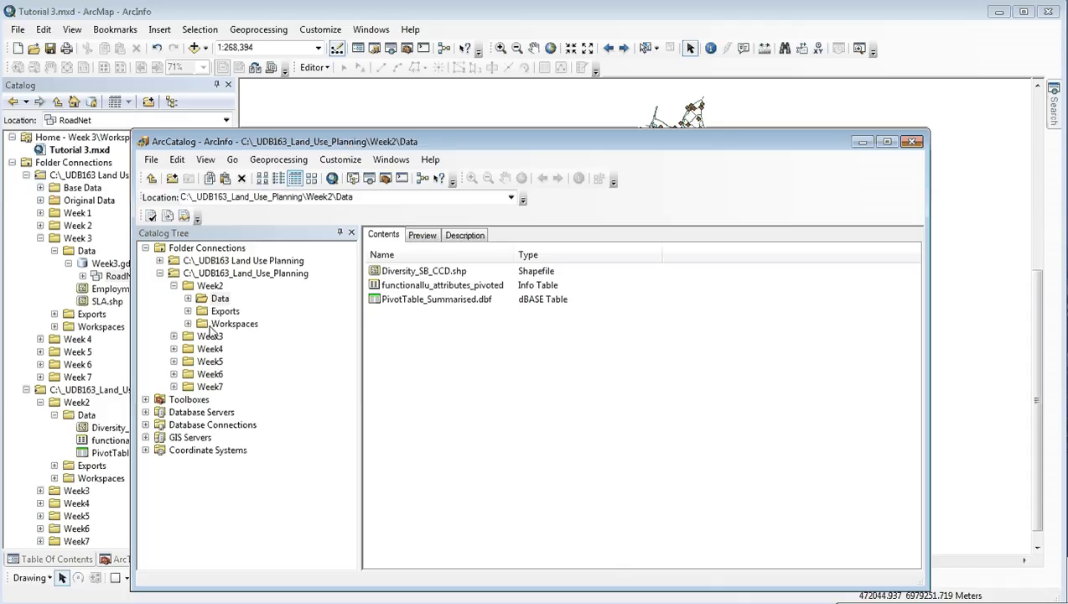
Expand Week 3 > Data > Week3.gdb and preview the RoadNet dataset.
left_click(159, 260)
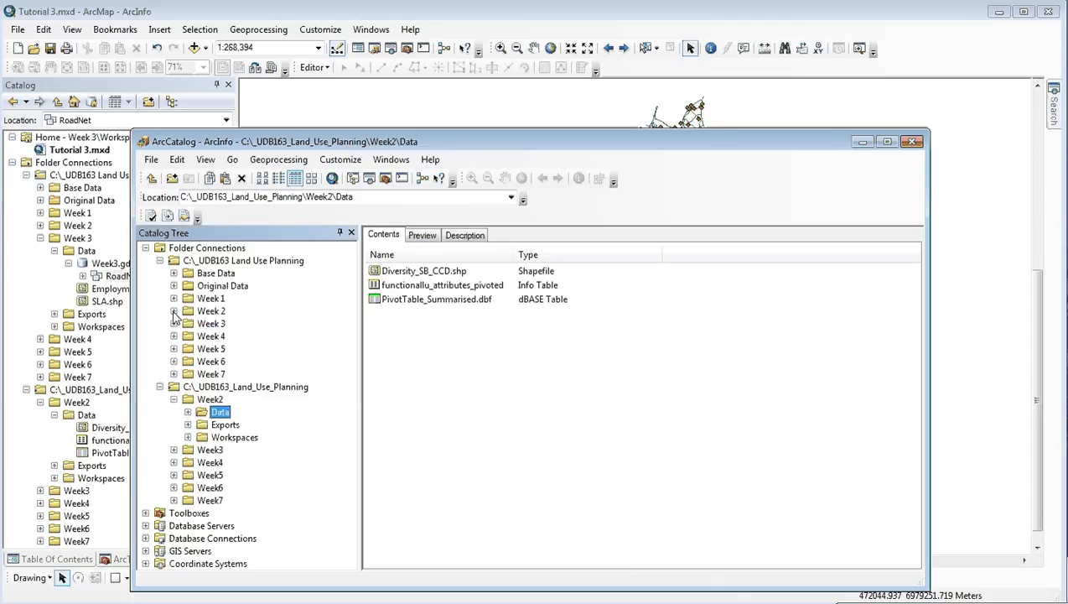
left_click(174, 323)
left_click(188, 336)
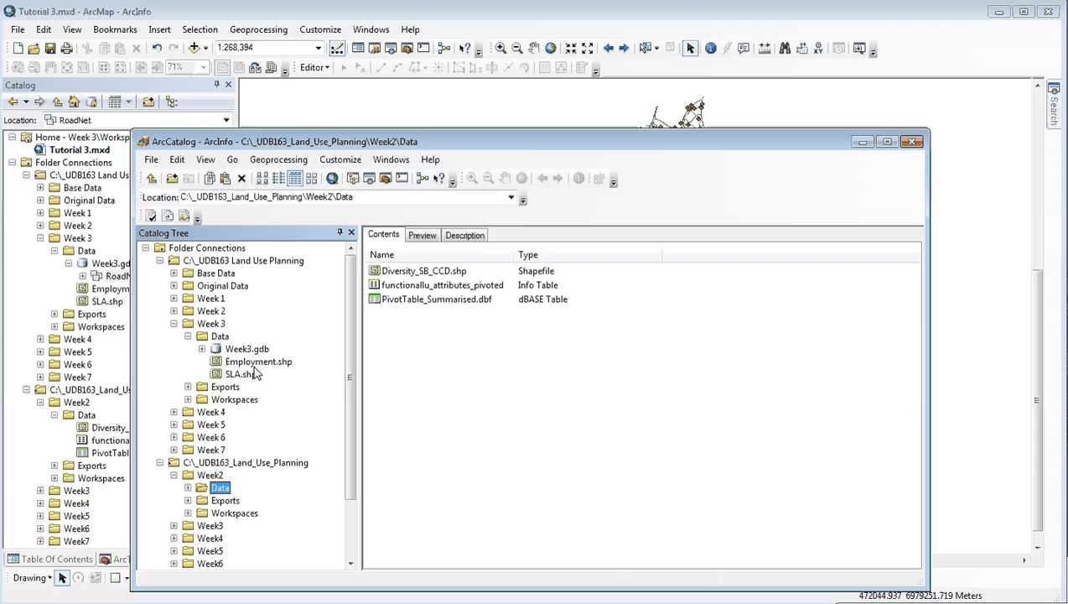
left_click(201, 348)
left_click(251, 362)
left_click(422, 236)
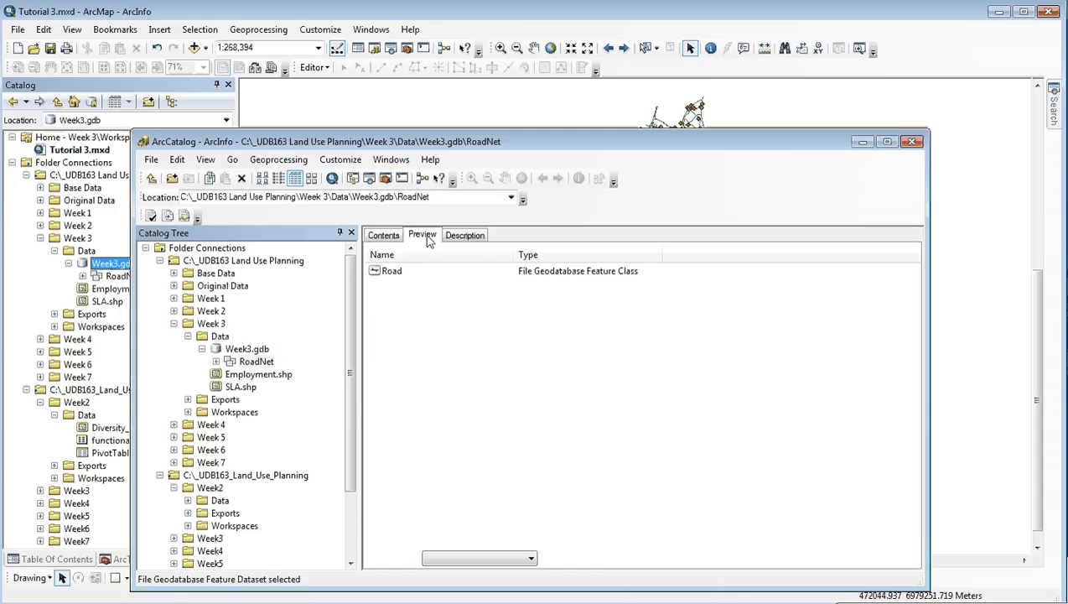
Inspect the context menus for Week3.gdb's contents and RoadNet's Road feature class.
left_click(251, 349)
left_click(386, 235)
right_click(433, 330)
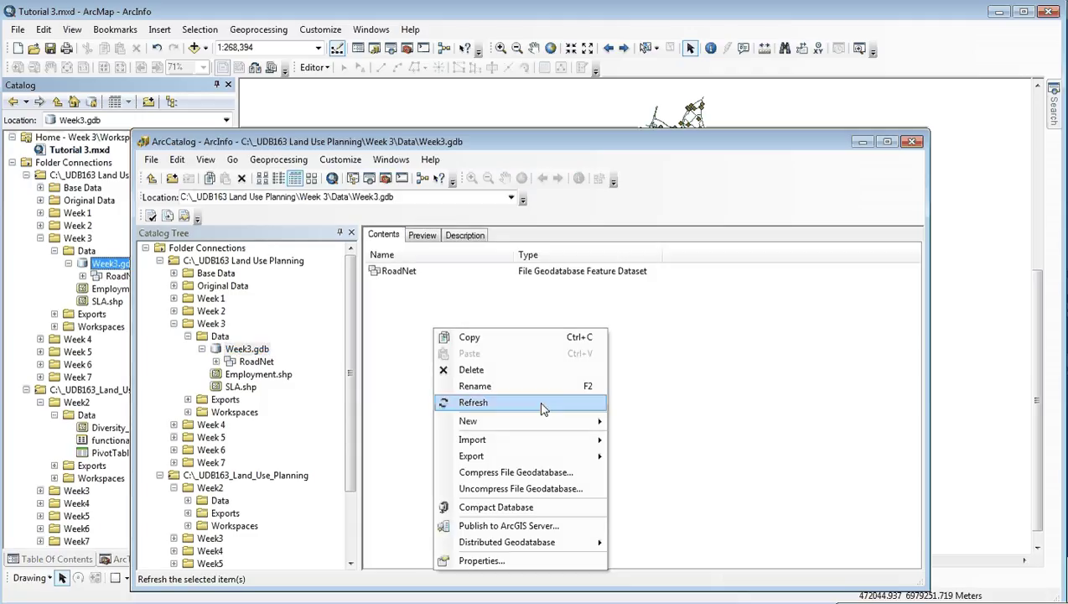
mouse_move(568, 427)
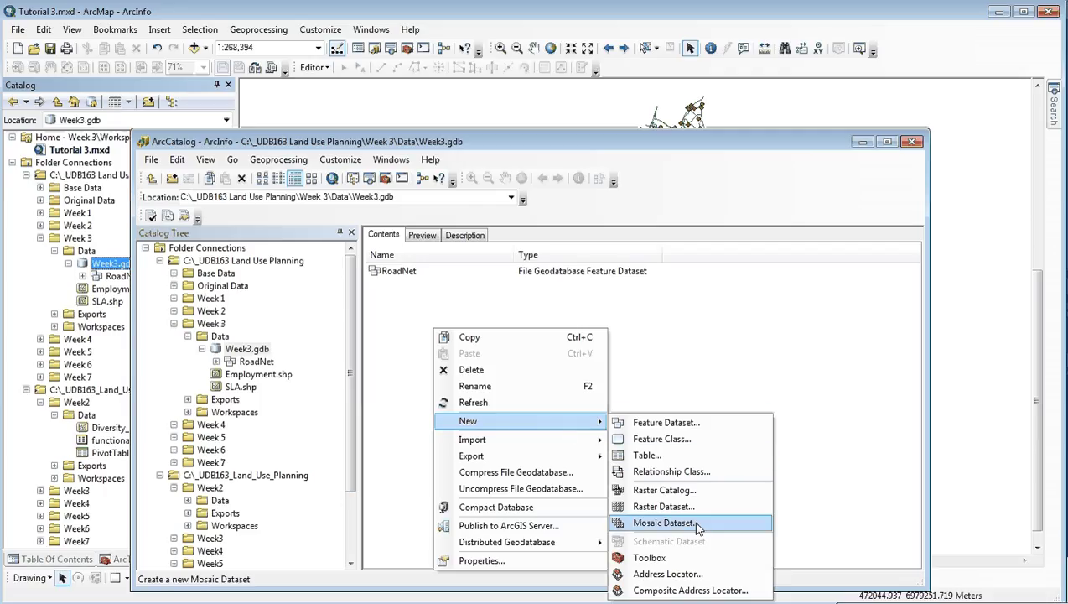
left_click(255, 361)
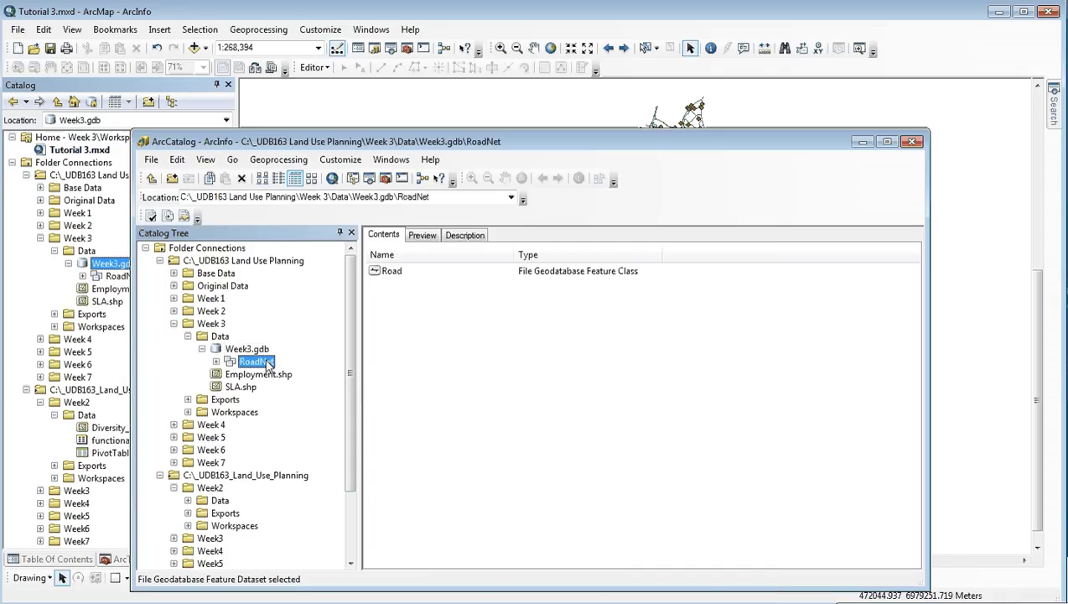
right_click(404, 327)
mouse_move(503, 446)
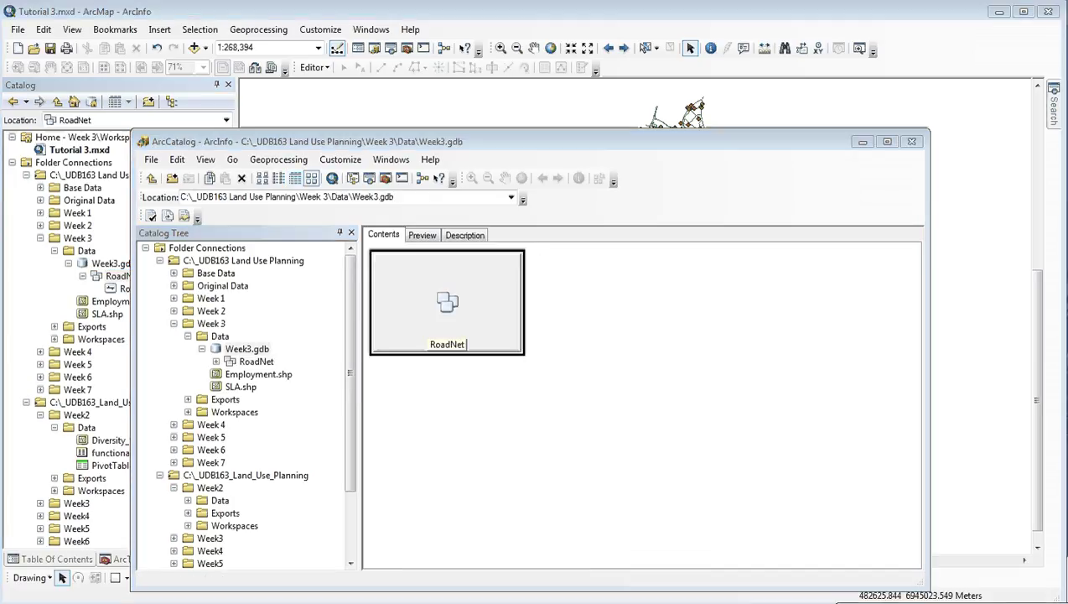
Find Network Dataset unavailable in RoadNet's New menu, then close ArcCatalog.
left_click(275, 352)
right_click(407, 371)
mouse_move(483, 484)
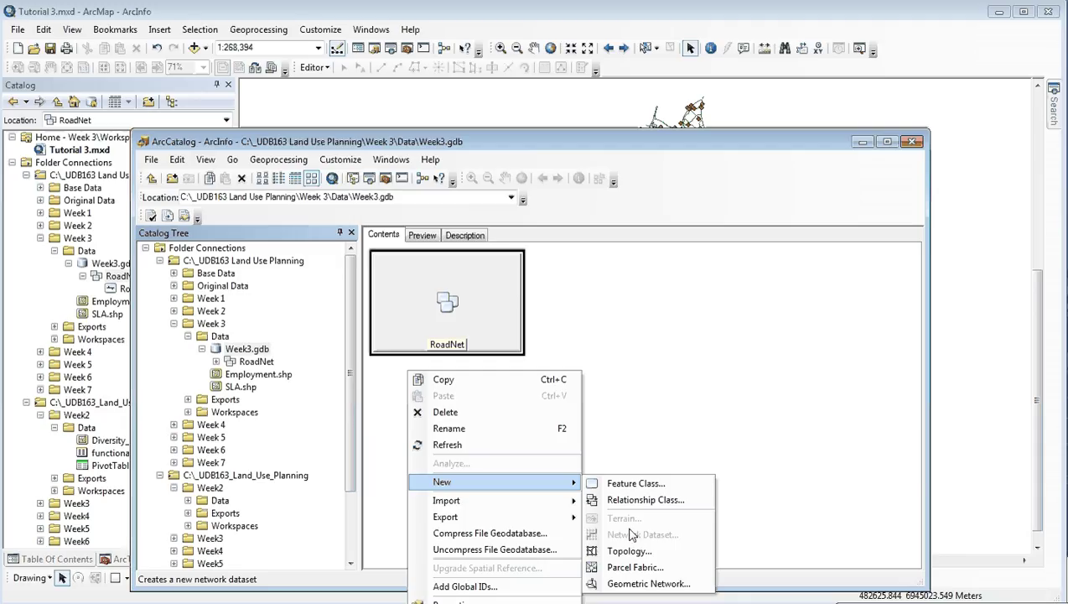
left_click(631, 534)
left_click(912, 141)
Start a new network dataset on RoadNet via New > Network Dataset.
right_click(123, 278)
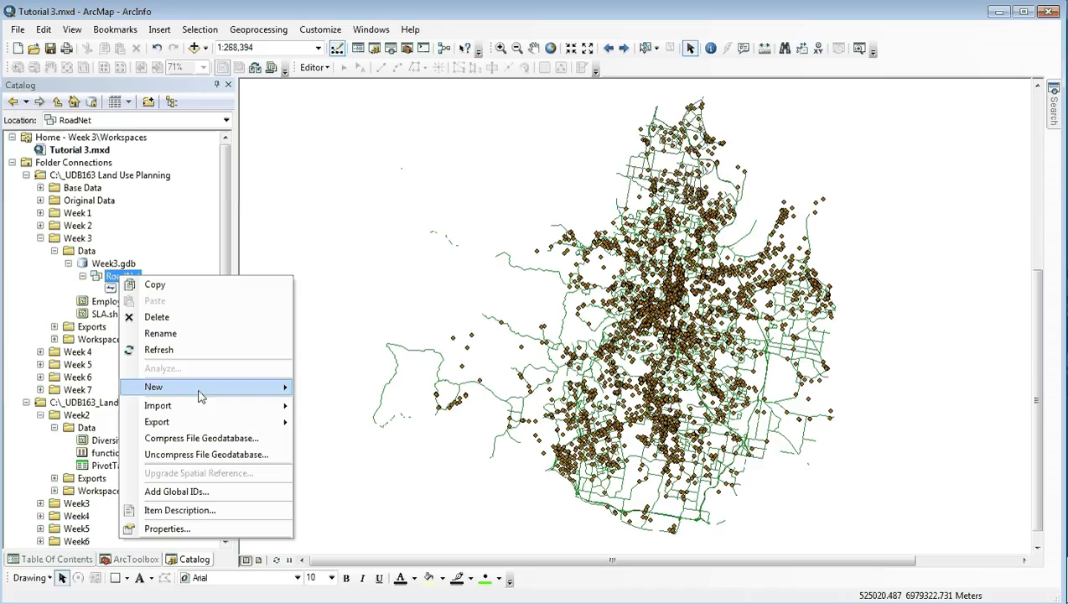
mouse_move(208, 393)
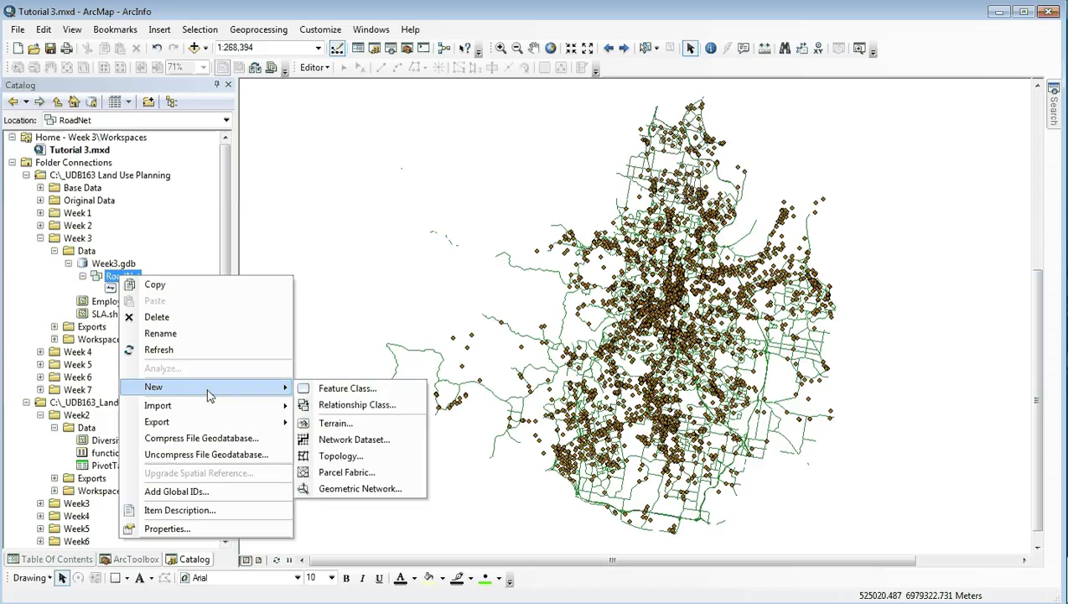
left_click(352, 441)
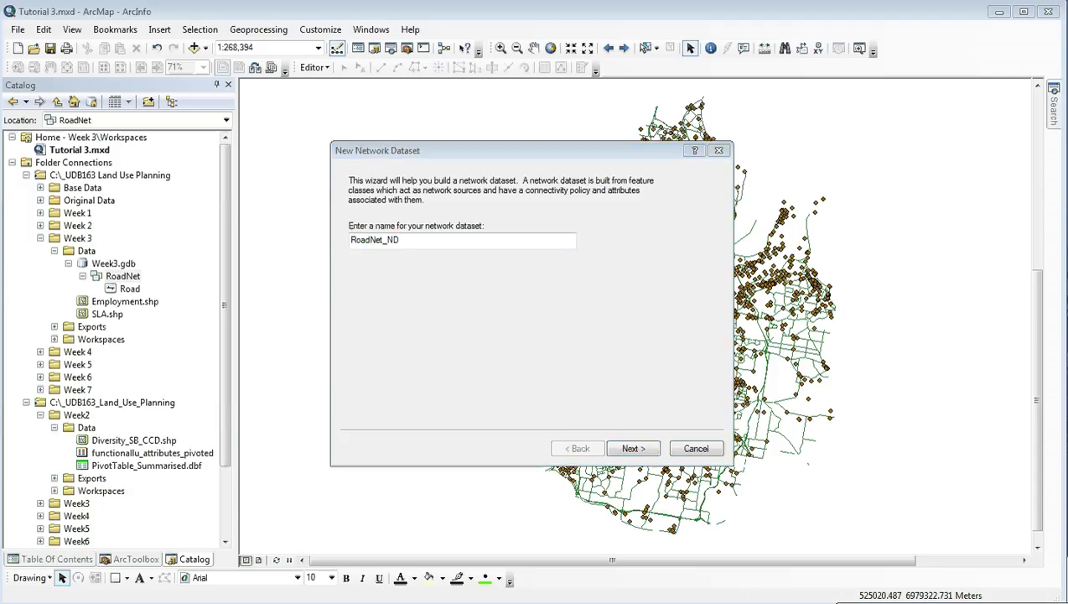
Keep the name RoadNet_ND, use Road as the source, and model global turns.
left_click(460, 290)
left_click(410, 244)
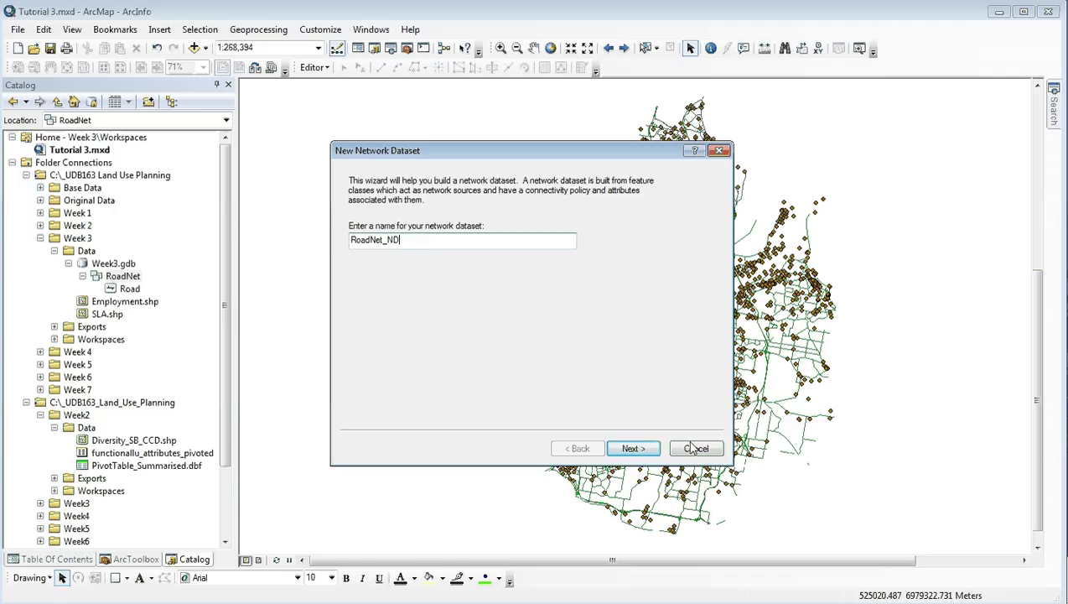
left_click(632, 448)
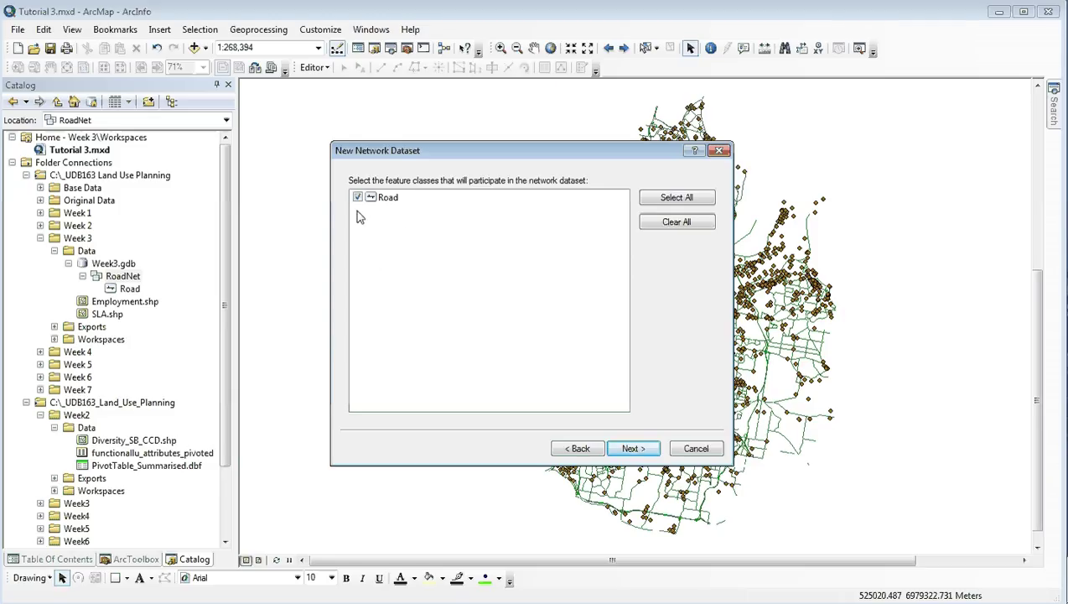
left_click(633, 447)
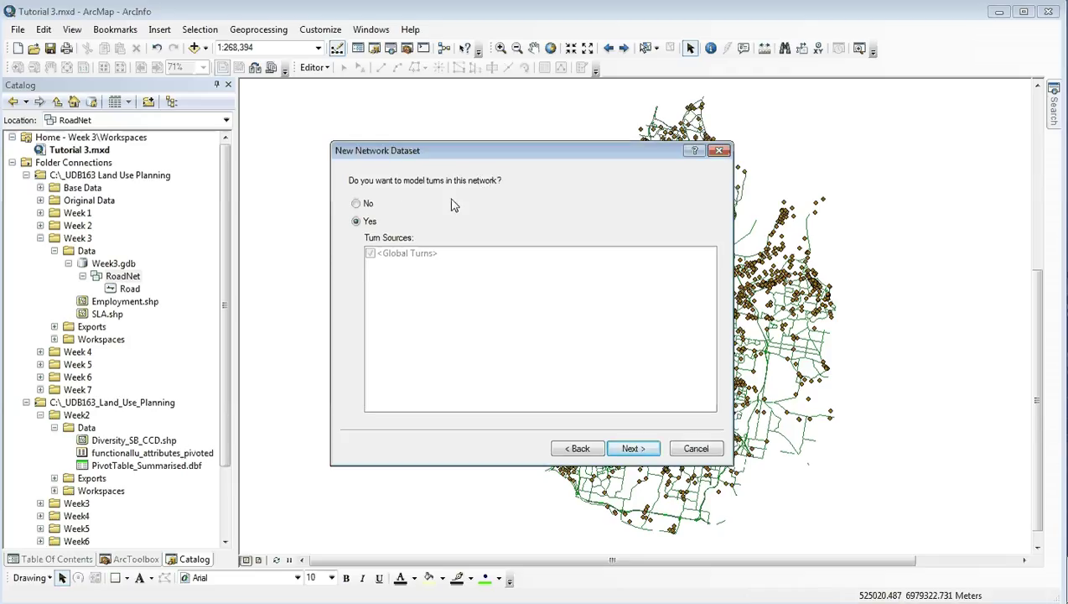
left_click(637, 451)
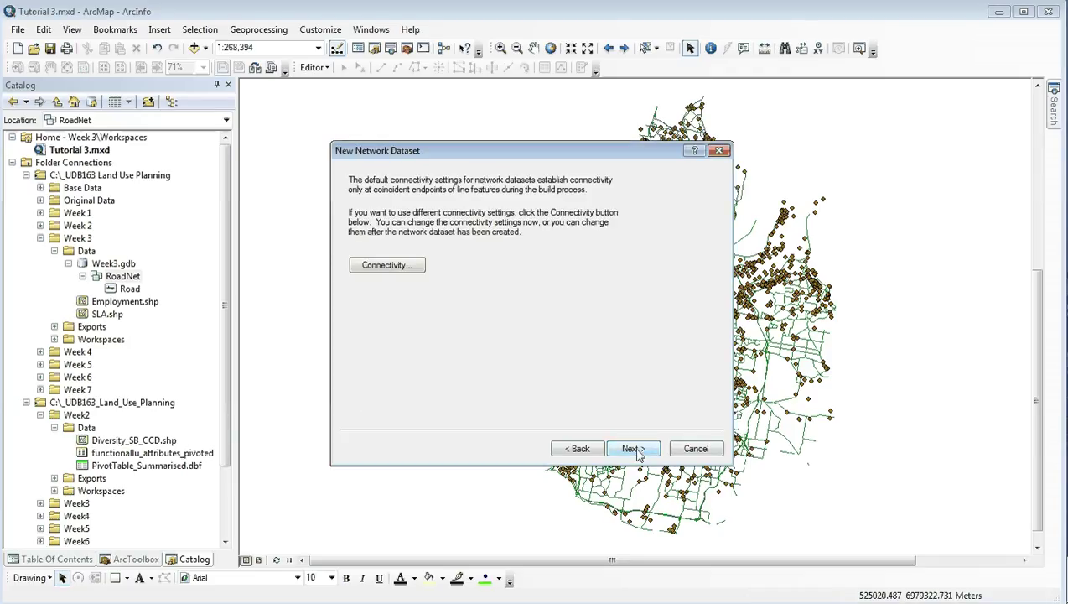
Keep Road at End Point connectivity in group 1 and advance to elevation.
left_click(396, 268)
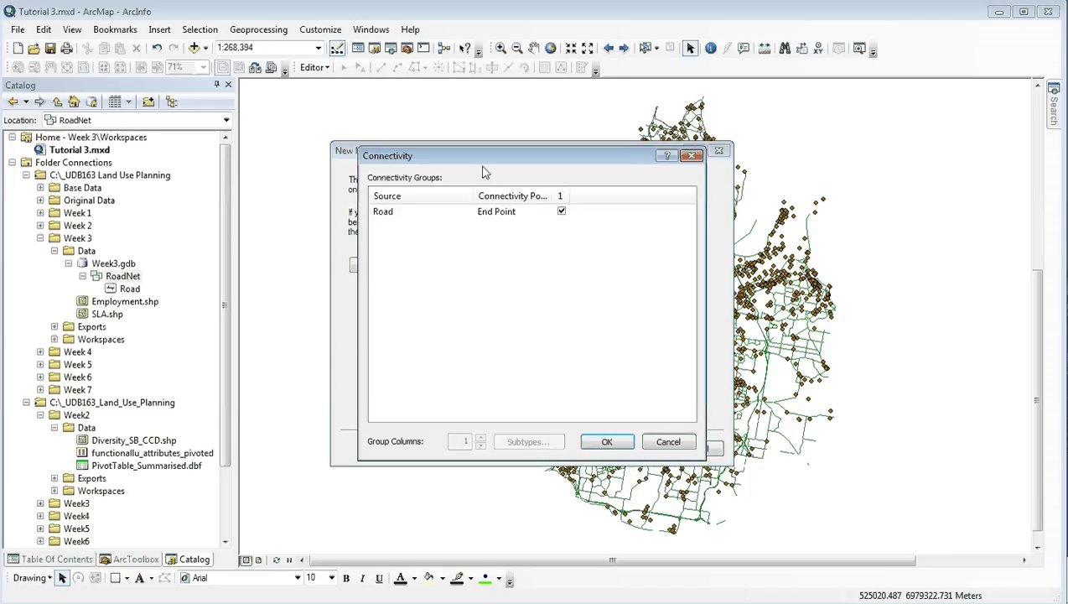
left_click_drag(575, 195, 653, 195)
left_click(600, 443)
left_click(631, 451)
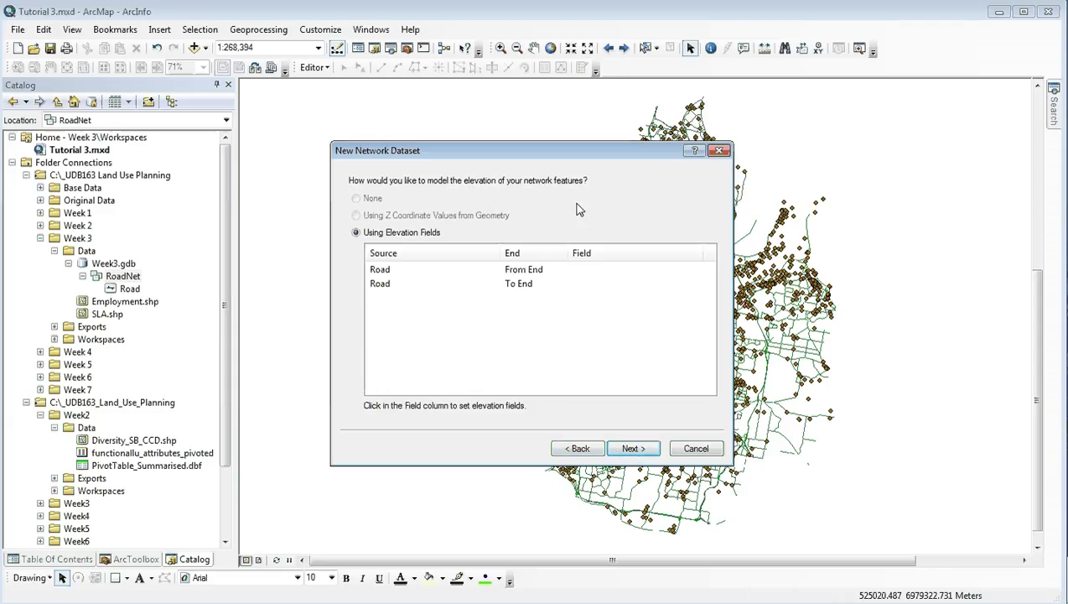
Accept elevation fields, the Meters attribute and driving directions, review the summary, and finish.
left_click(644, 447)
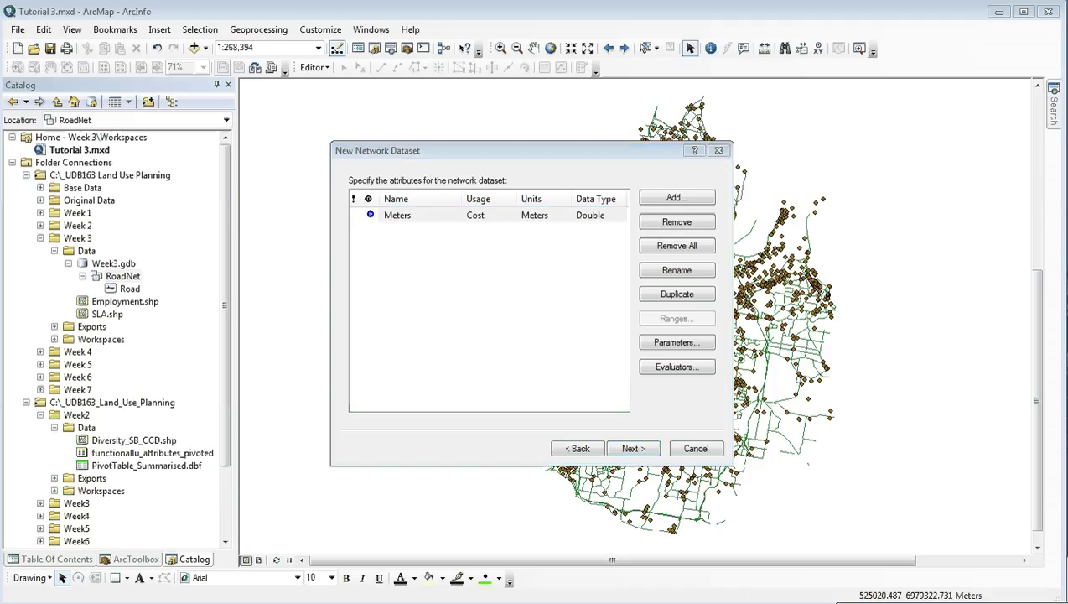
left_click(629, 447)
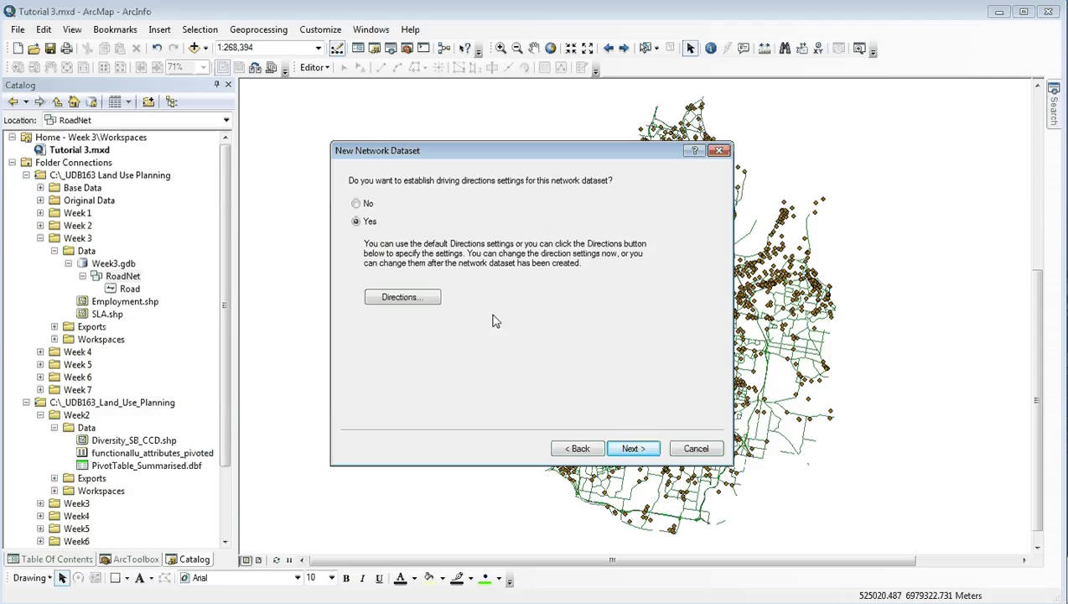
left_click(650, 449)
left_click(667, 384)
left_click(633, 449)
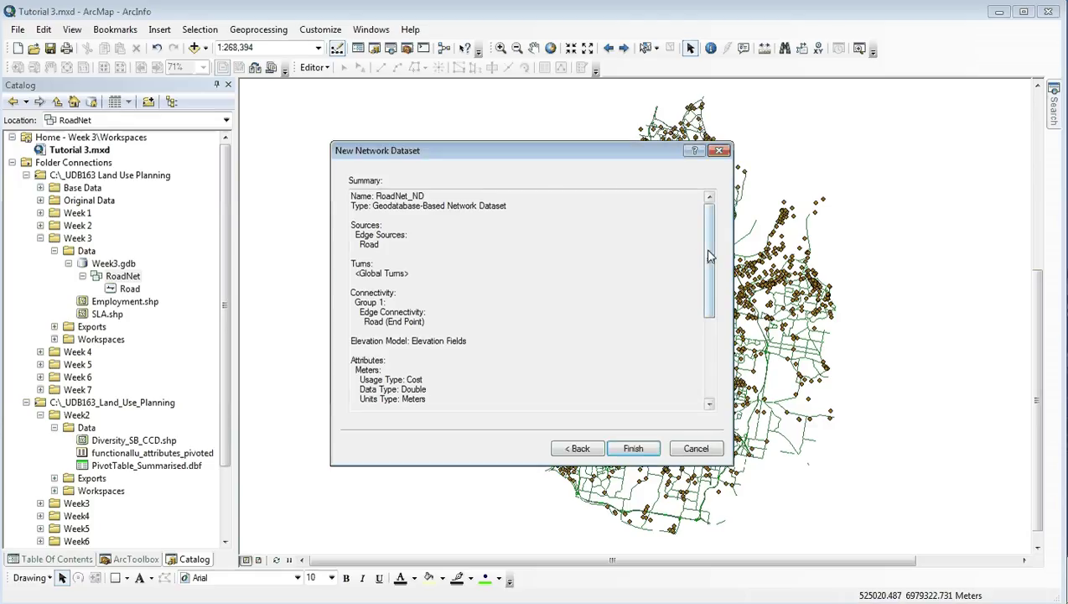
left_click_drag(709, 255, 709, 339)
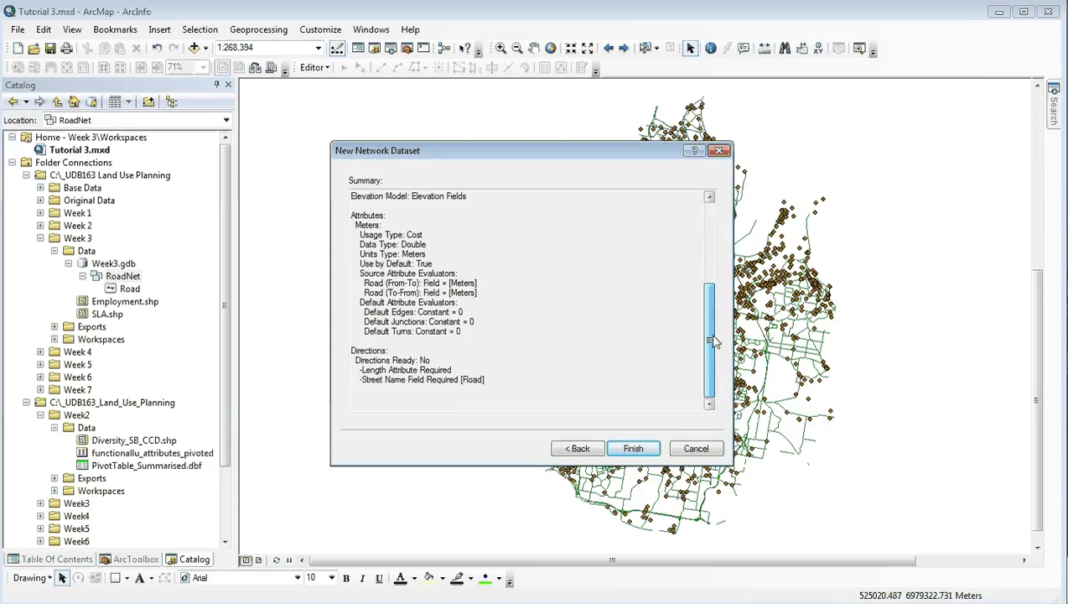
left_click(633, 451)
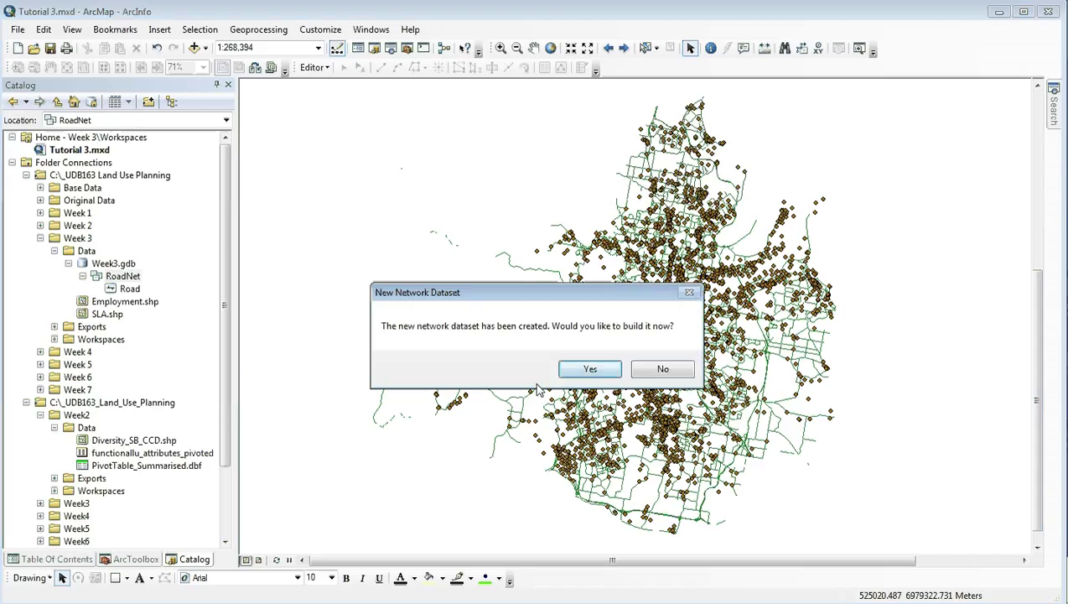
Build RoadNet_ND and check the new RoadNet_ND and RoadNet_ND_Junctions entries under RoadNet.
left_click(592, 369)
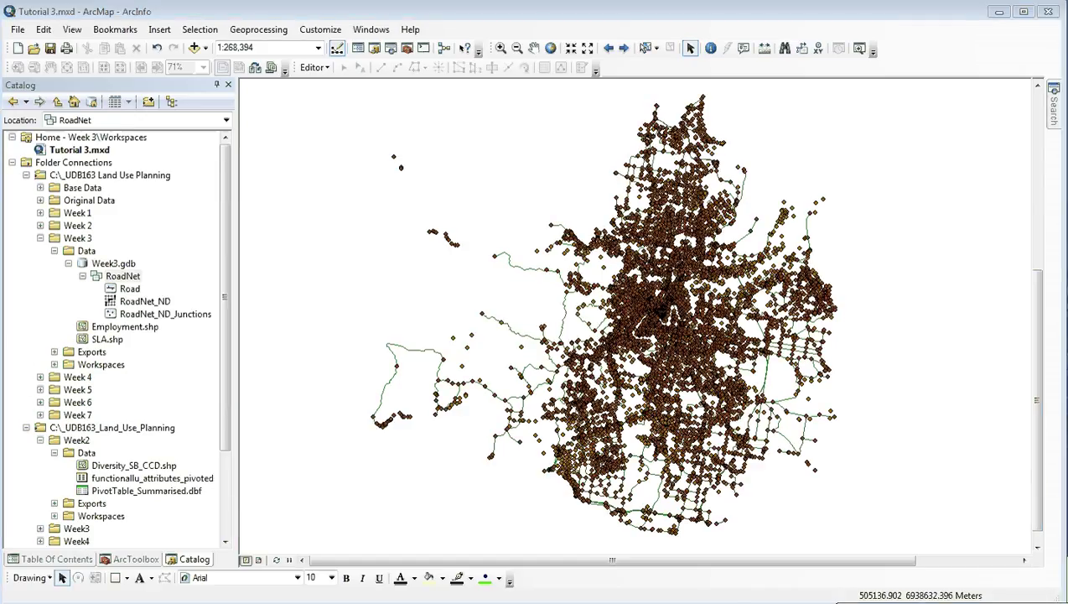
left_click(148, 302)
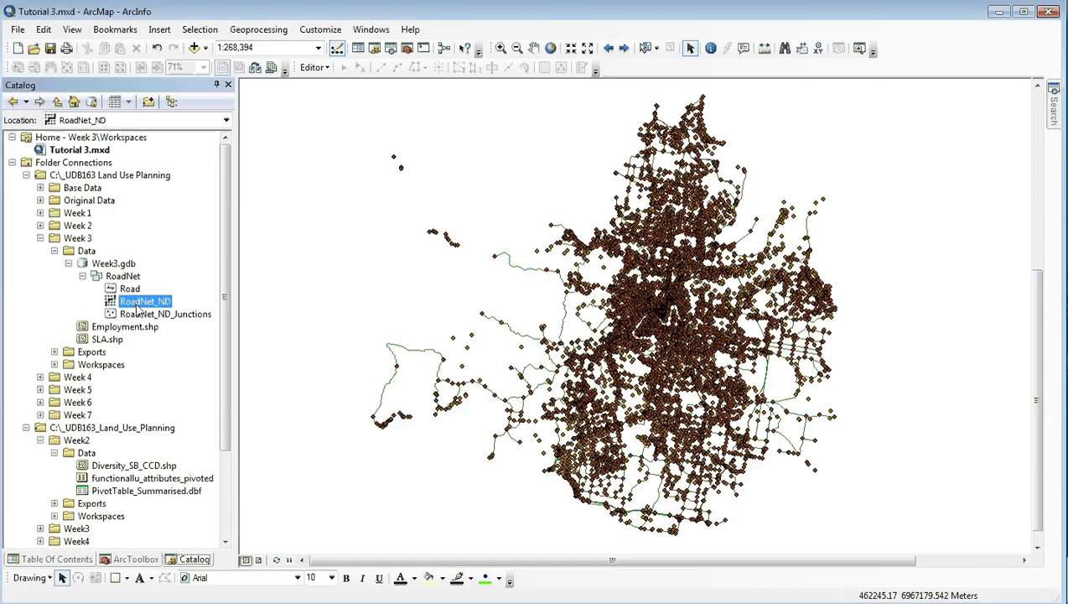
left_click(144, 316)
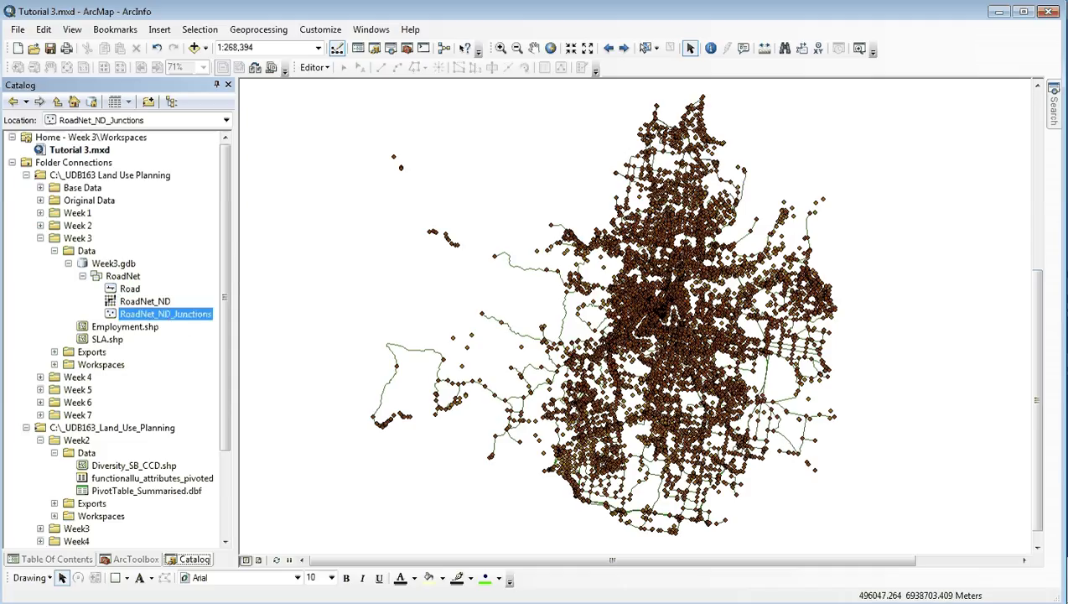
left_click(184, 334)
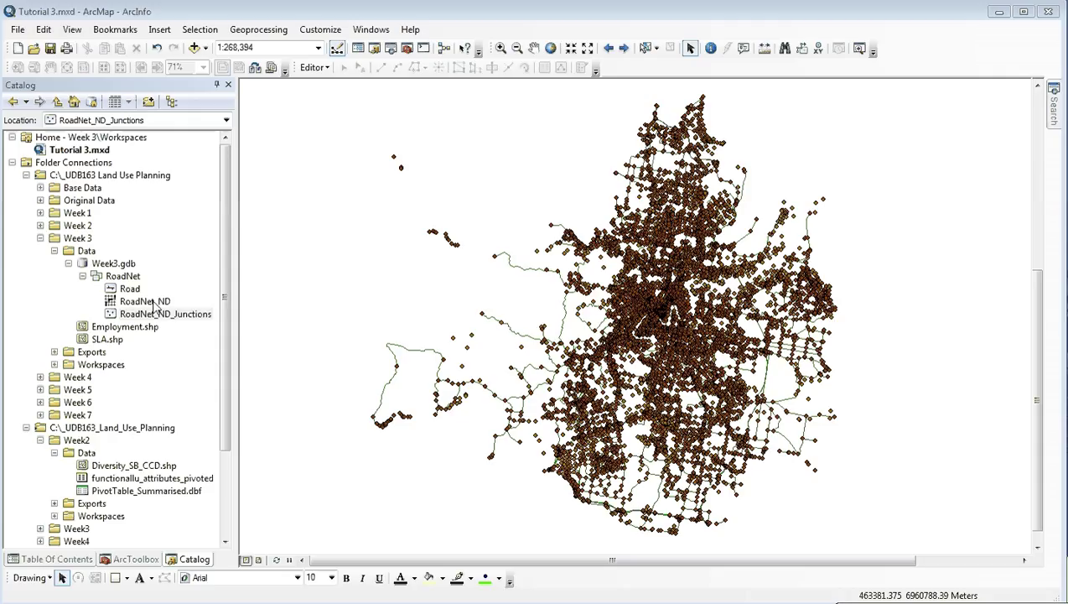
Add RoadNet_ND with its participating feature classes to the map.
left_click_drag(152, 306, 322, 296)
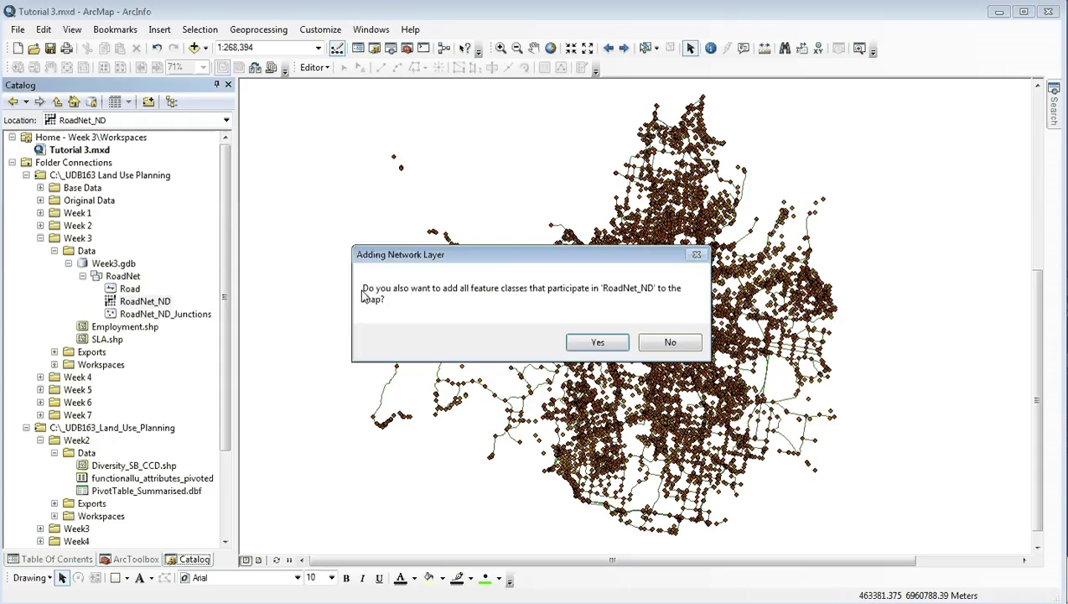
left_click(609, 343)
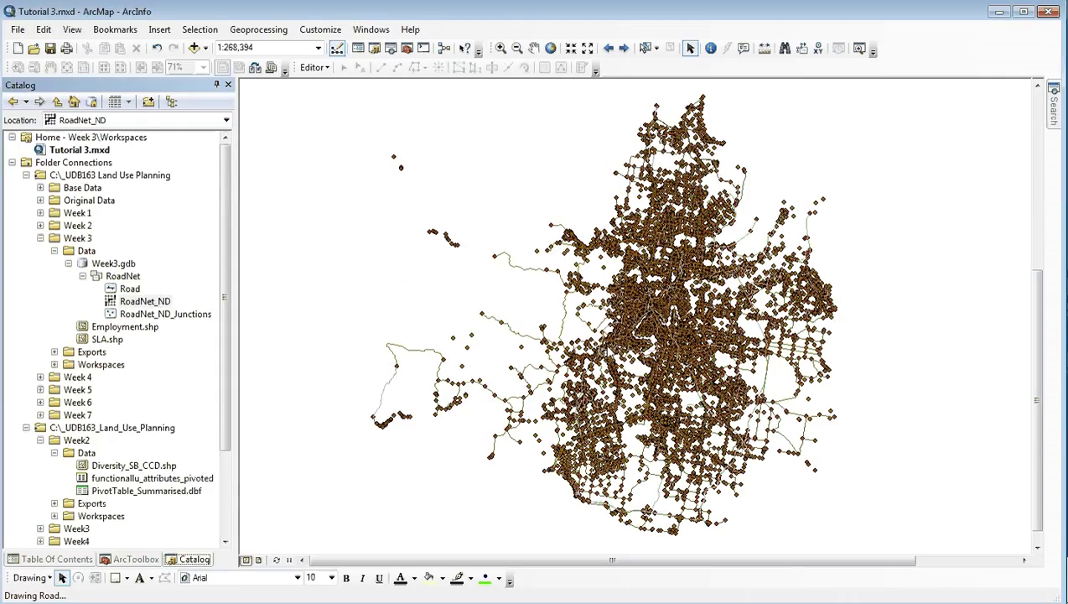
left_click(67, 560)
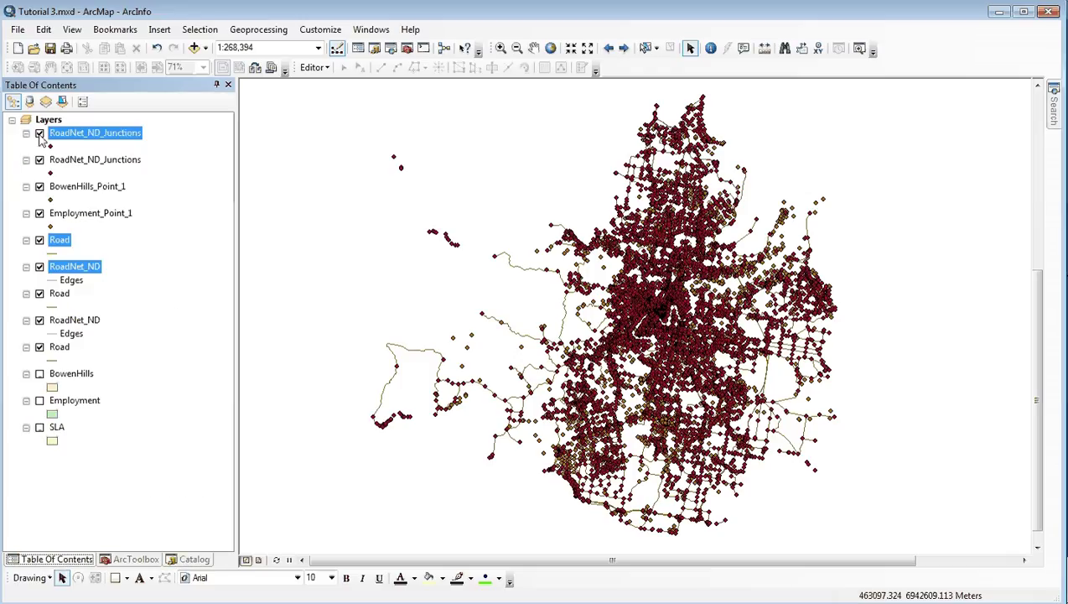
Turn off all layers, then redisplay the RoadNet_ND edges and Road, keeping junctions hidden.
left_click(40, 186)
left_click(39, 213)
left_click(39, 240)
left_click(40, 266)
left_click(40, 294)
left_click(39, 321)
left_click(39, 347)
left_click(39, 160)
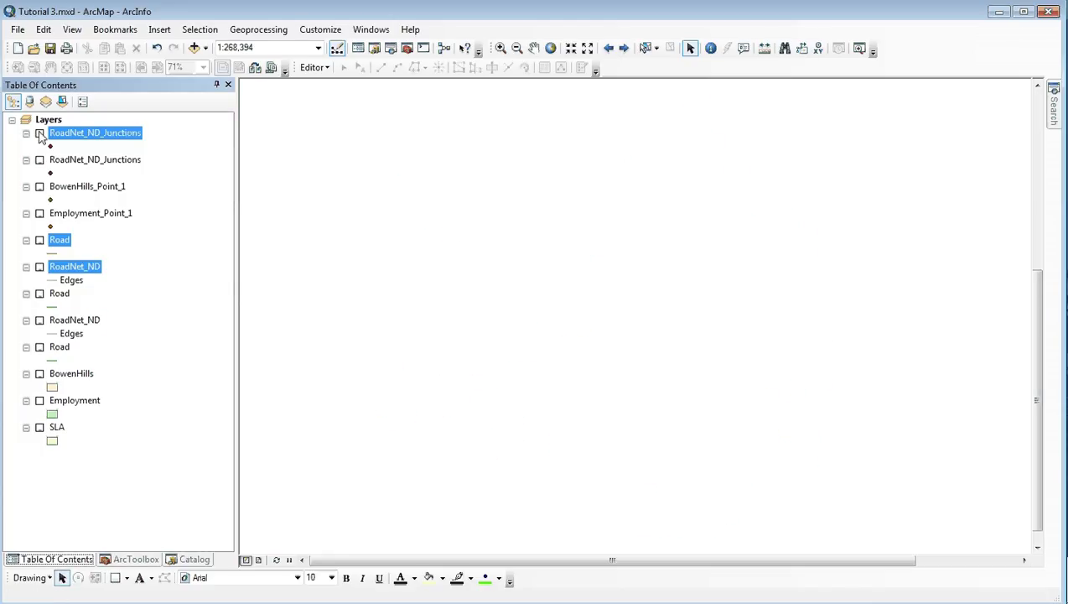
left_click(39, 133)
left_click(40, 321)
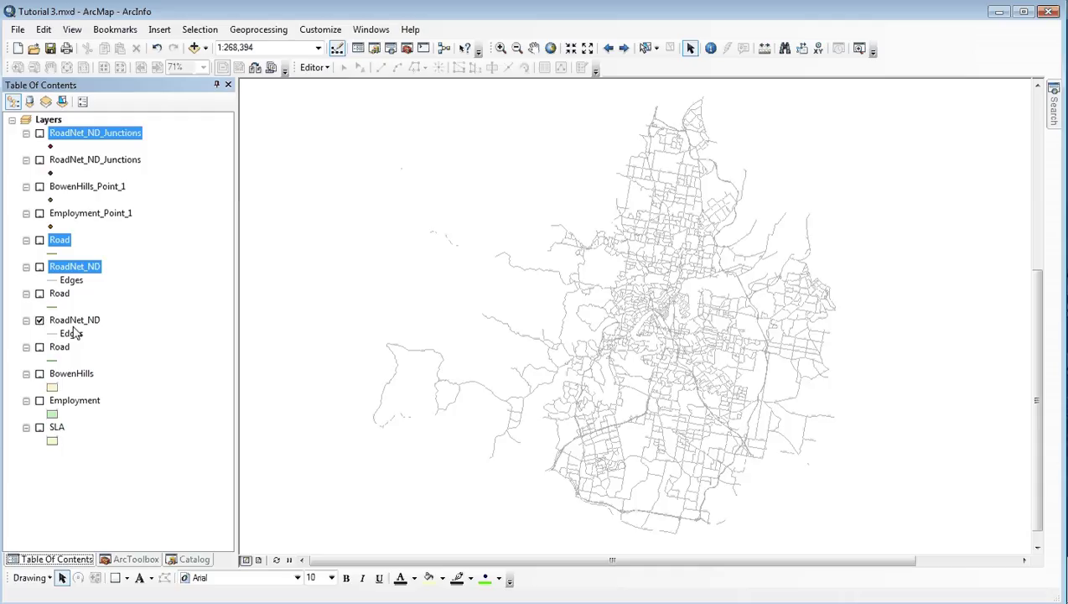
left_click(40, 266)
left_click(39, 240)
left_click(39, 134)
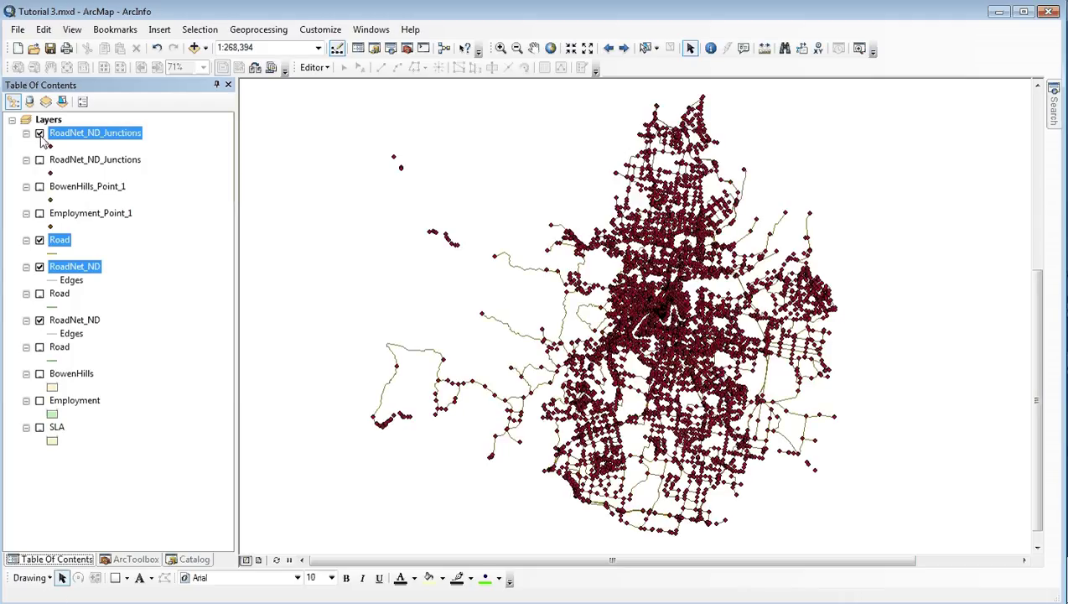
left_click(40, 134)
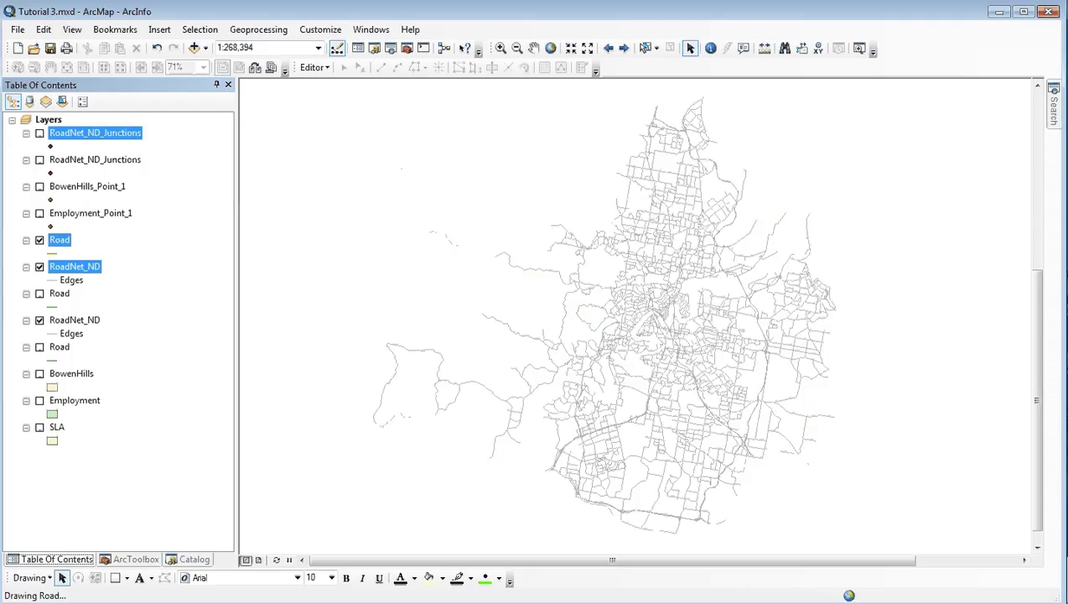